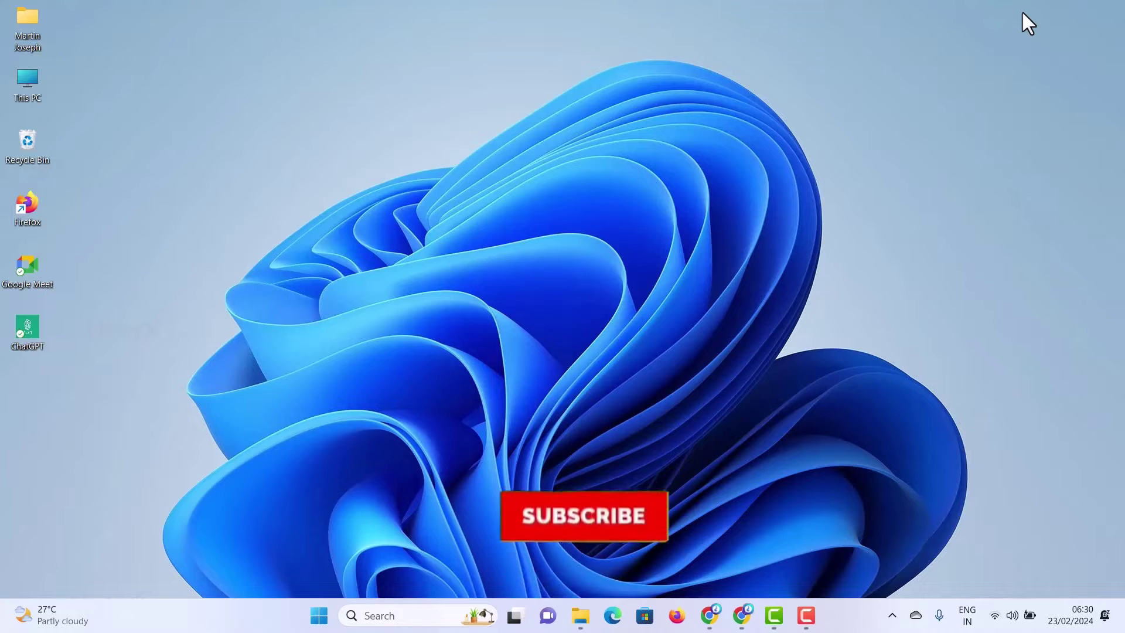
- Go to Wikipedia in Chrome and search 'Science' to open its article
left_click(741, 616)
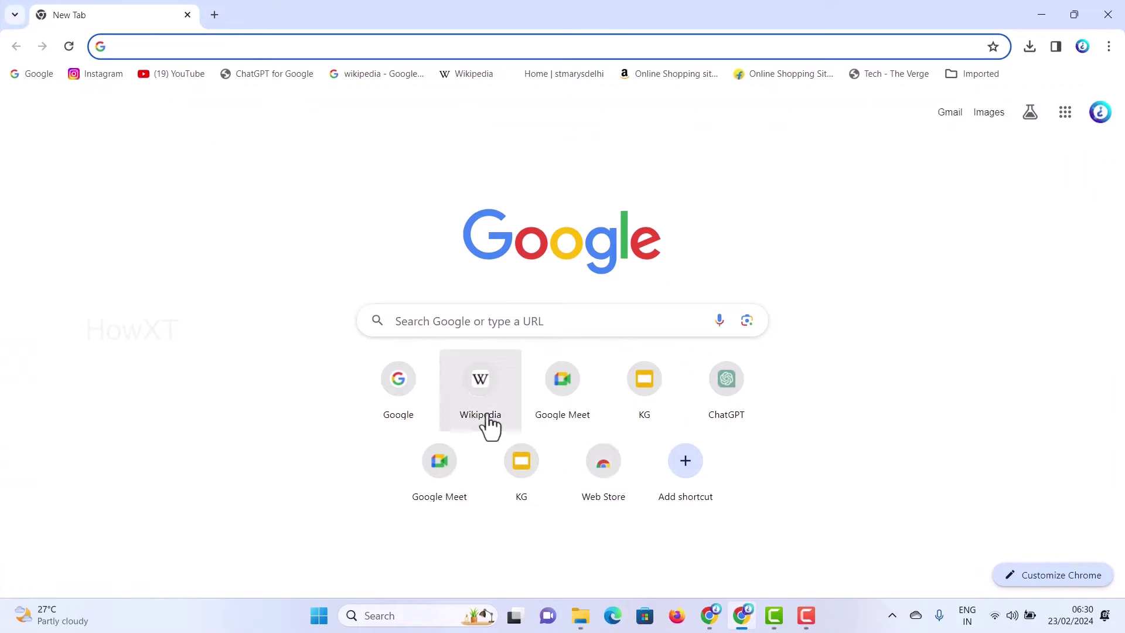
left_click(489, 397)
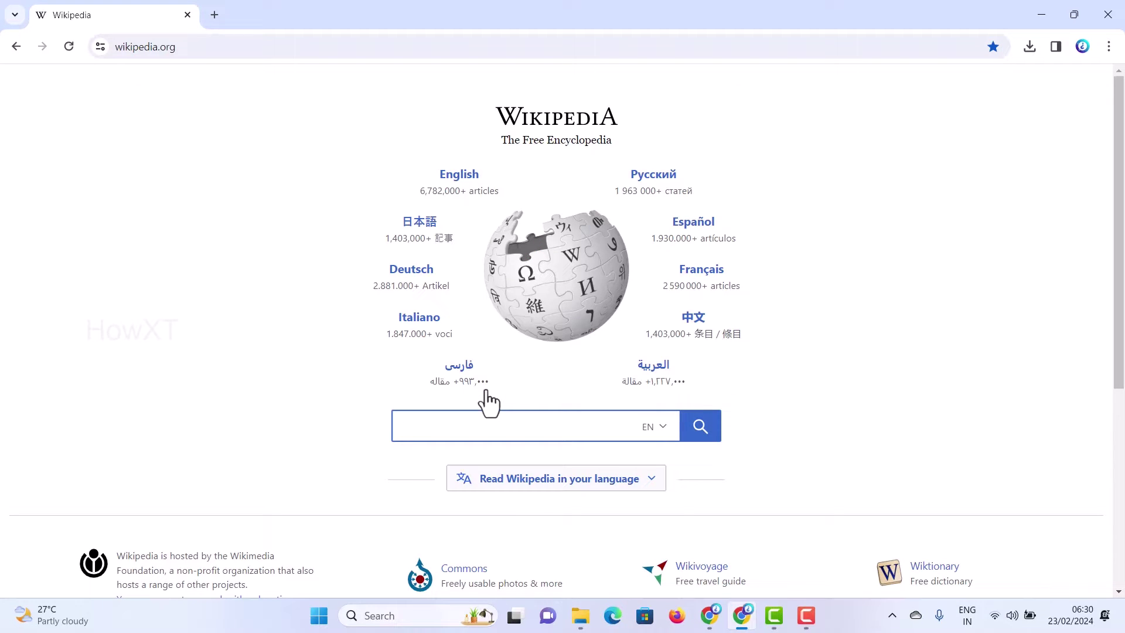
type("Science")
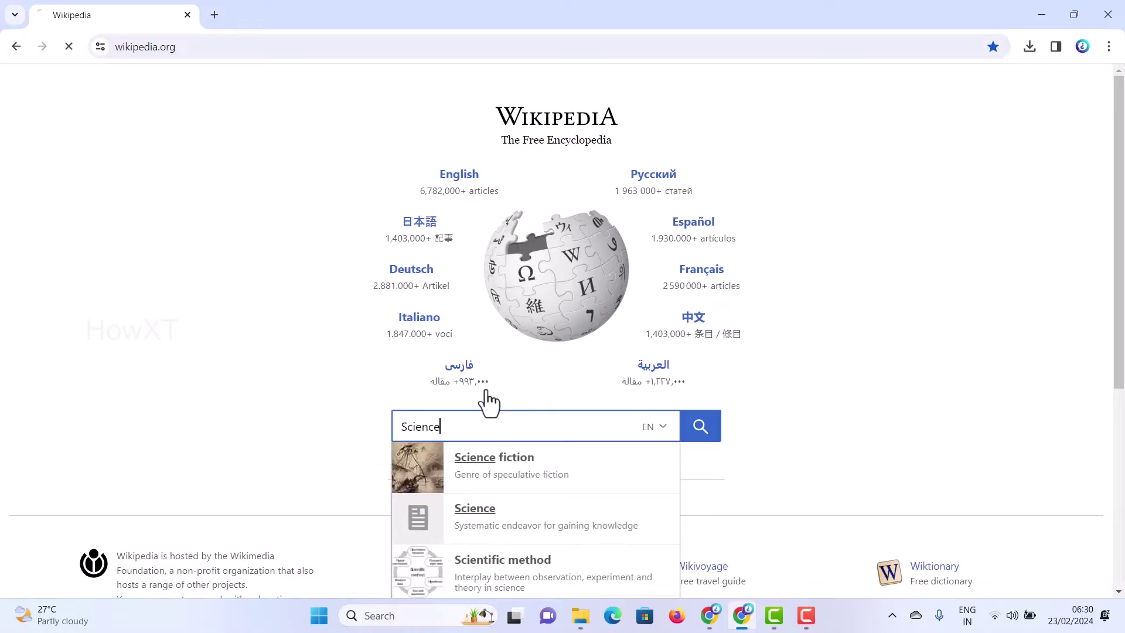
key("Return")
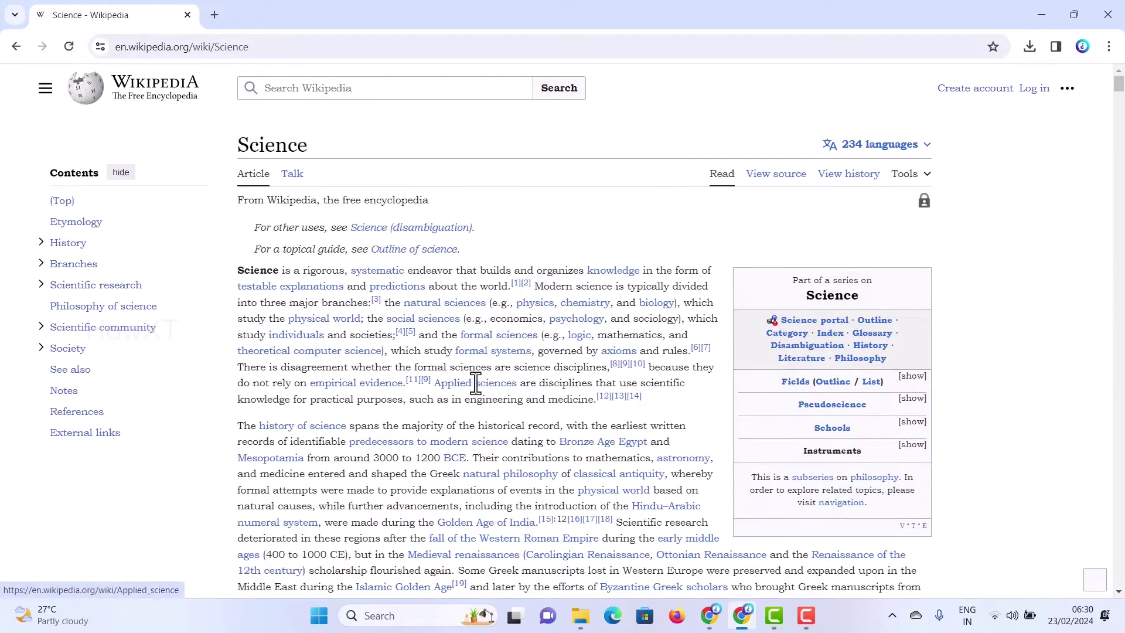
scroll(534, 324, "down", 20)
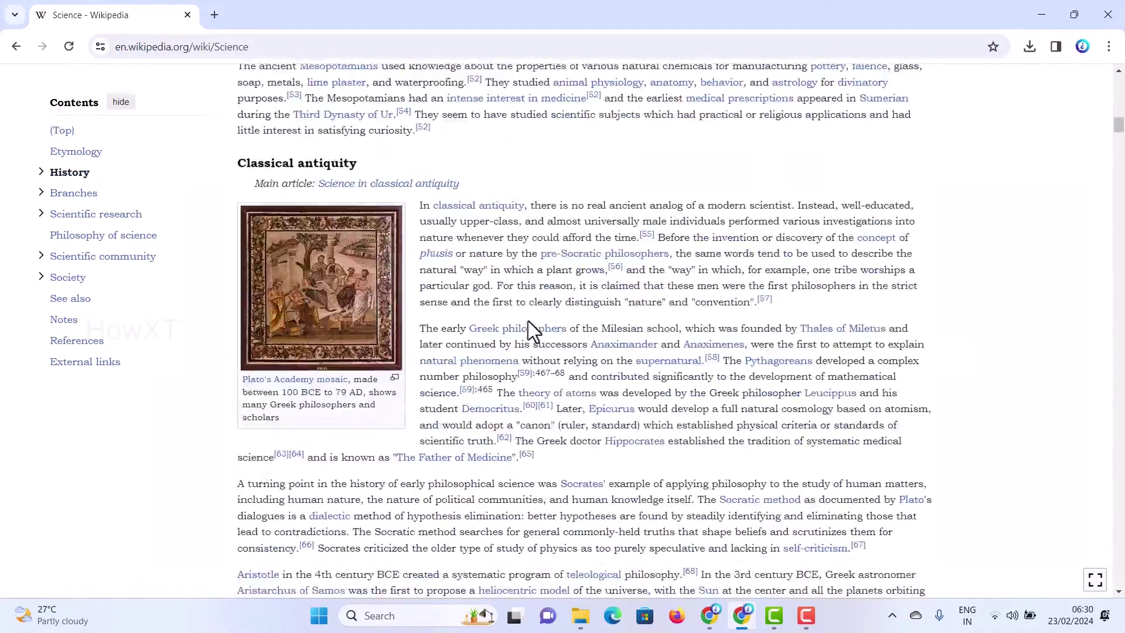
scroll(528, 321, "down", 19)
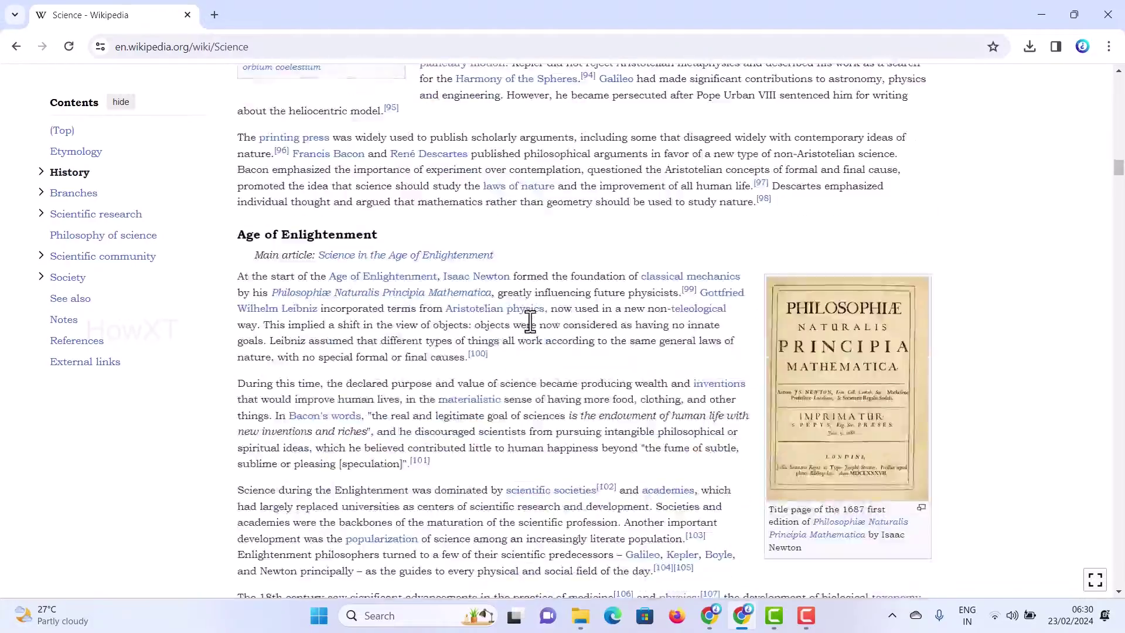
scroll(530, 321, "up", 7)
scroll(530, 321, "up", 20)
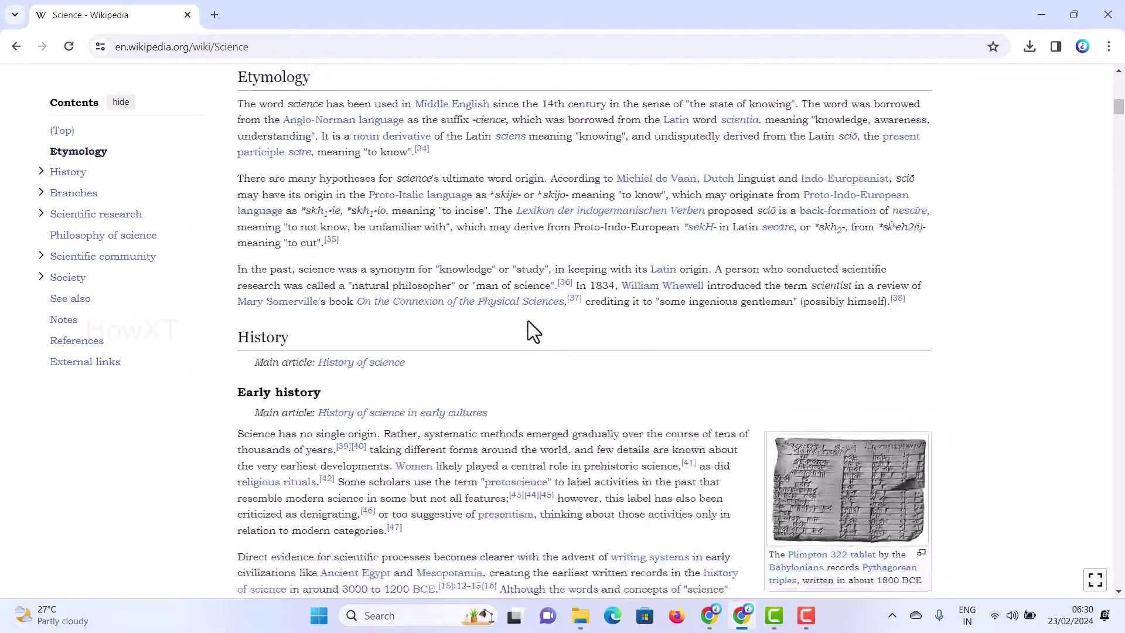
scroll(530, 321, "up", 4)
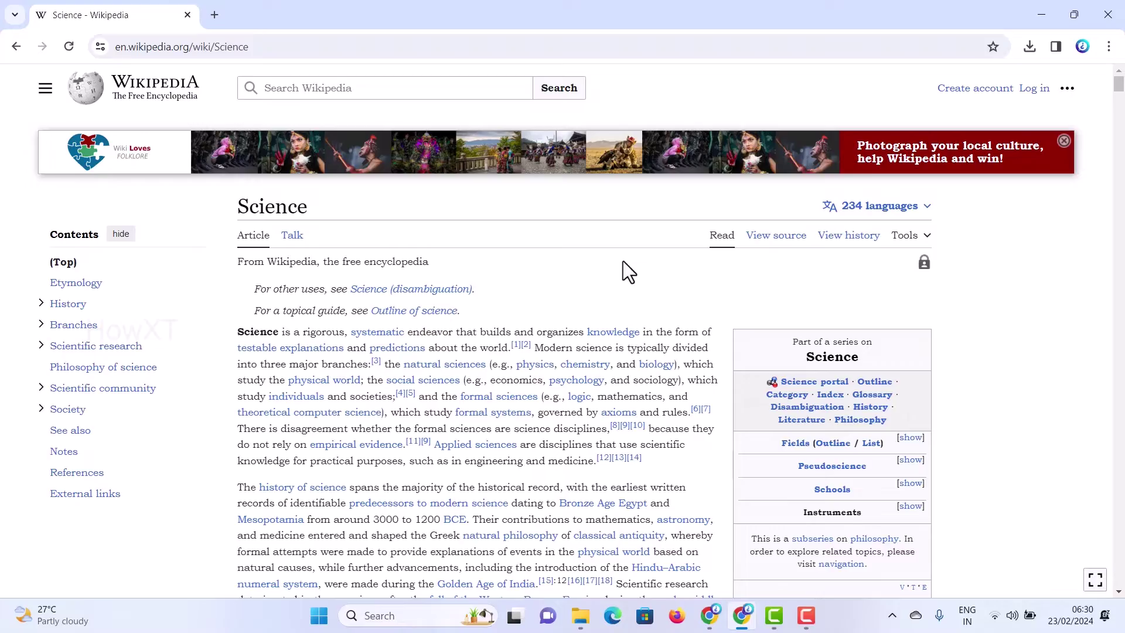
scroll(624, 261, "down", 20)
scroll(625, 261, "down", 20)
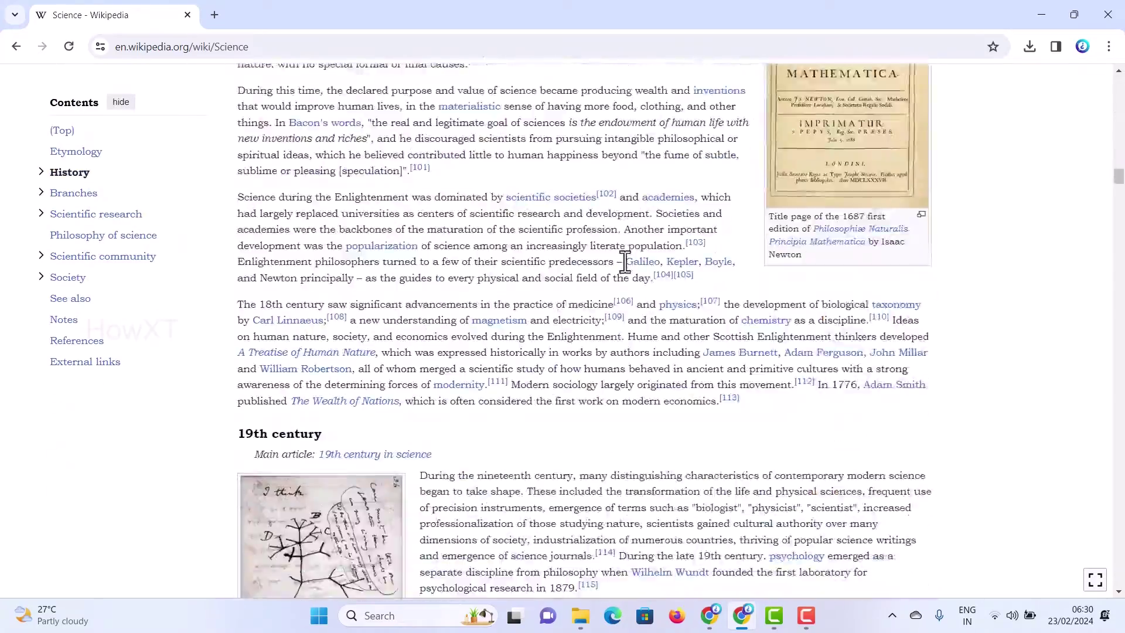
scroll(558, 414, "down", 20)
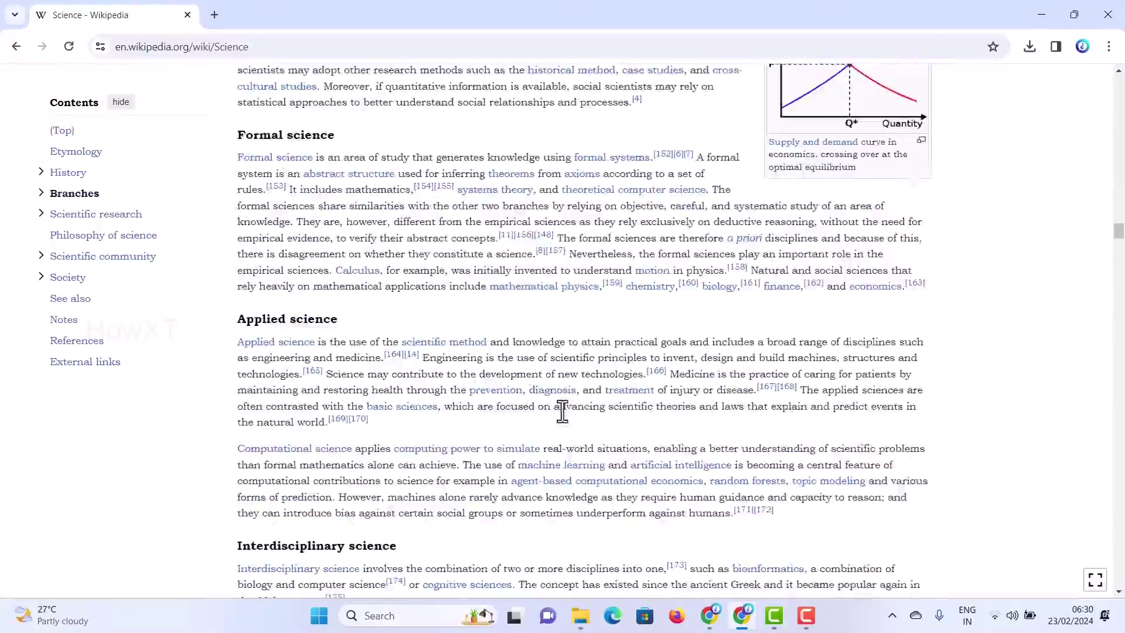
scroll(561, 413, "down", 15)
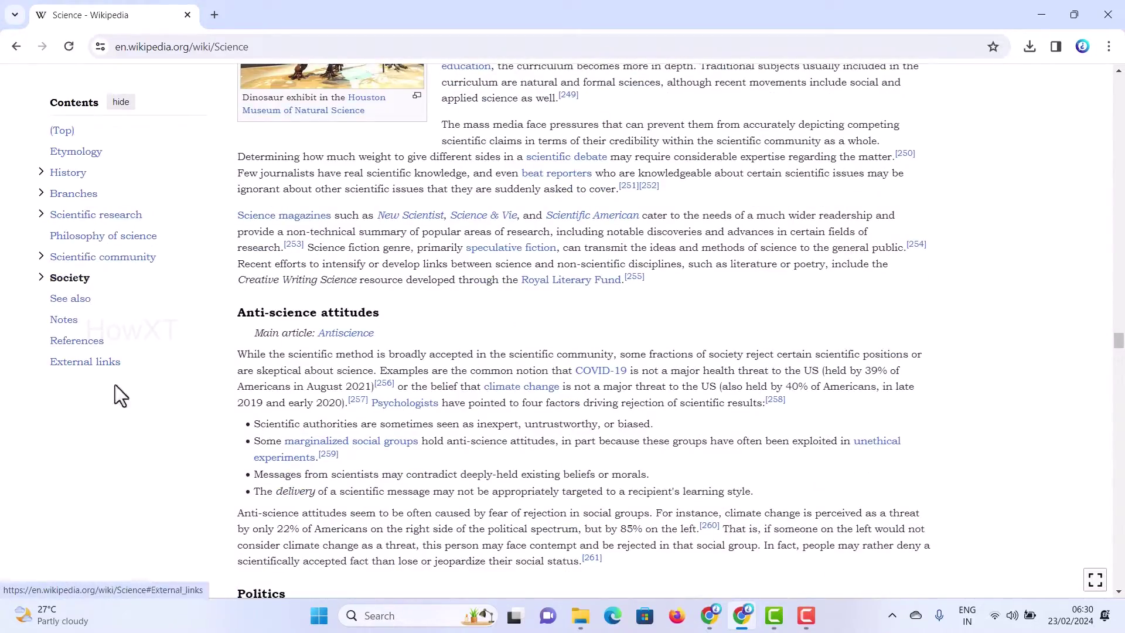
scroll(463, 262, "up", 8)
scroll(472, 266, "up", 20)
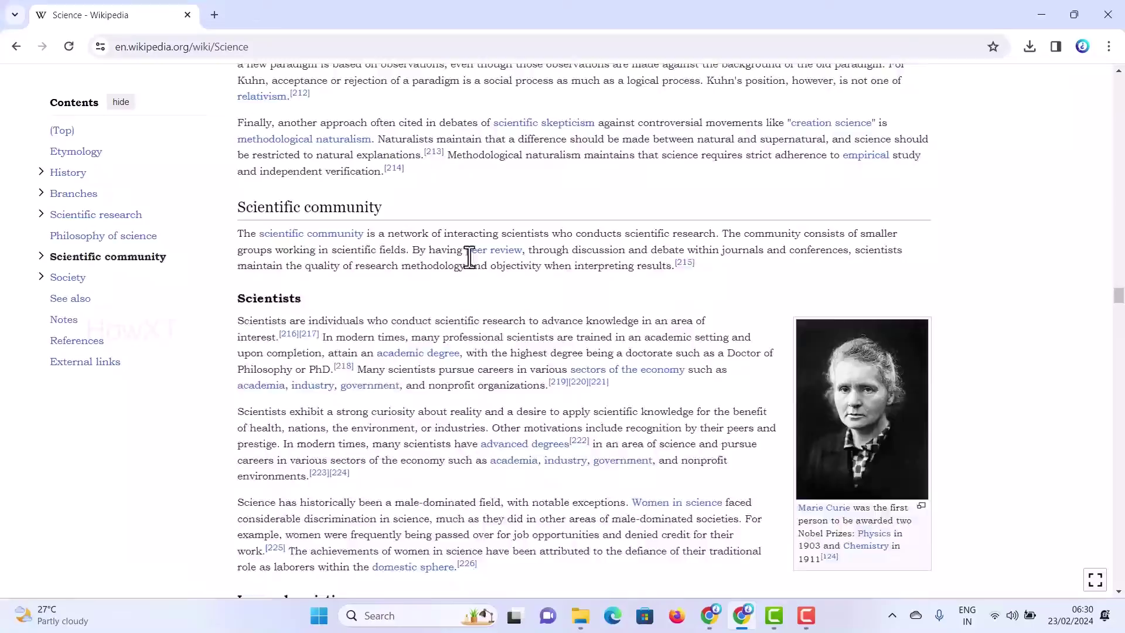
scroll(472, 267, "up", 20)
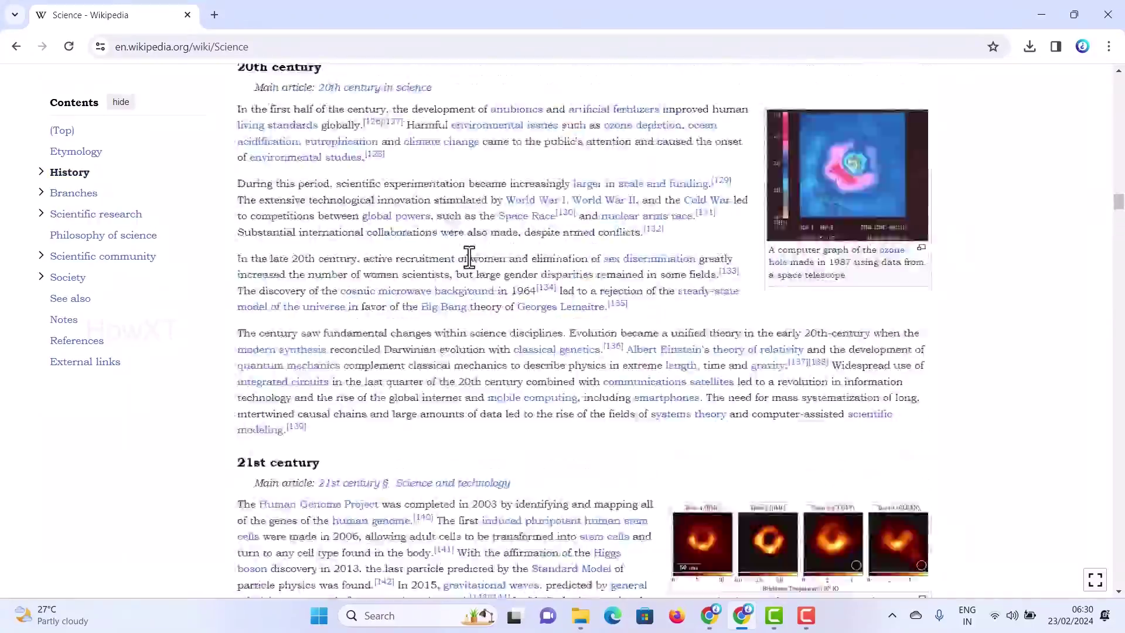
scroll(469, 258, "up", 20)
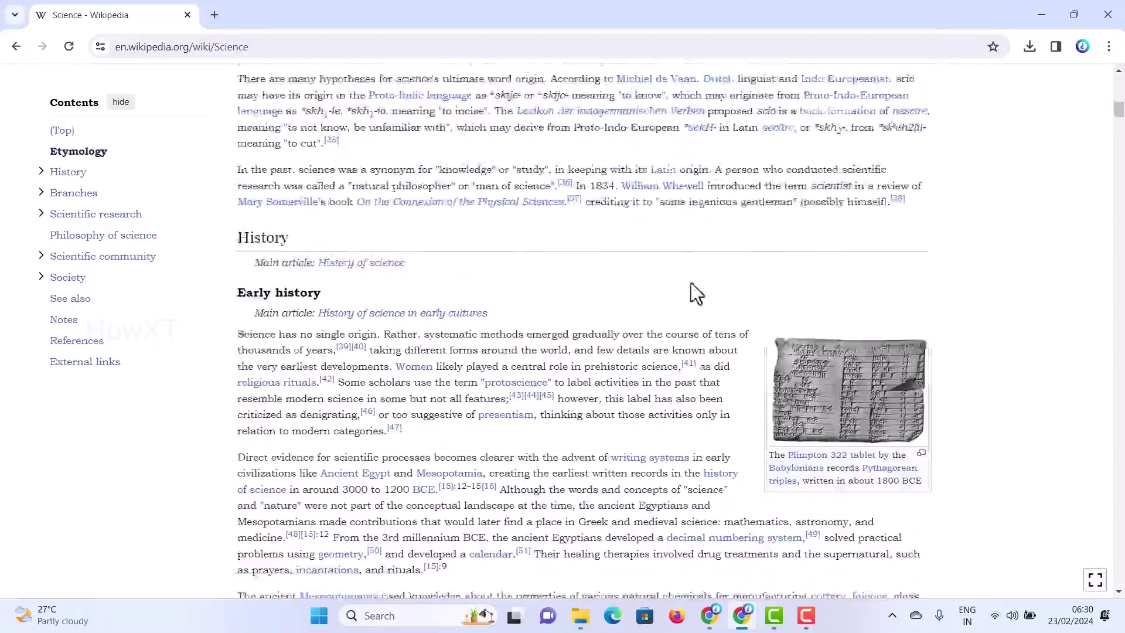
- Save the Science article as 'Science - Wikipedia', Webpage, Complete, into New folder (2)
right_click(951, 274)
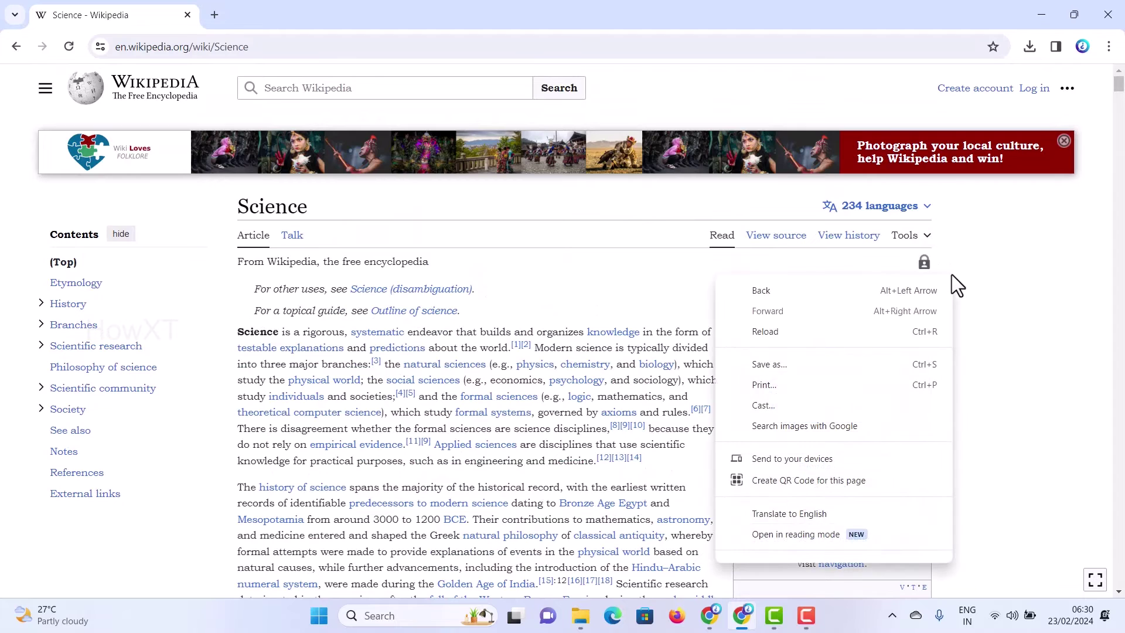
right_click(978, 248)
right_click(978, 247)
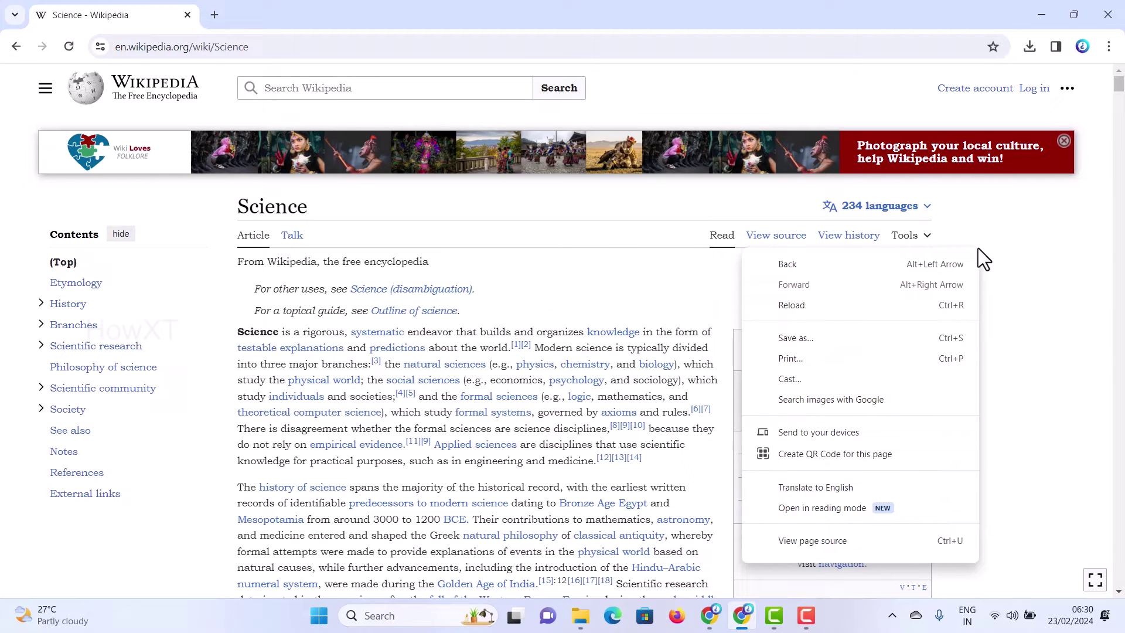
left_click(797, 338)
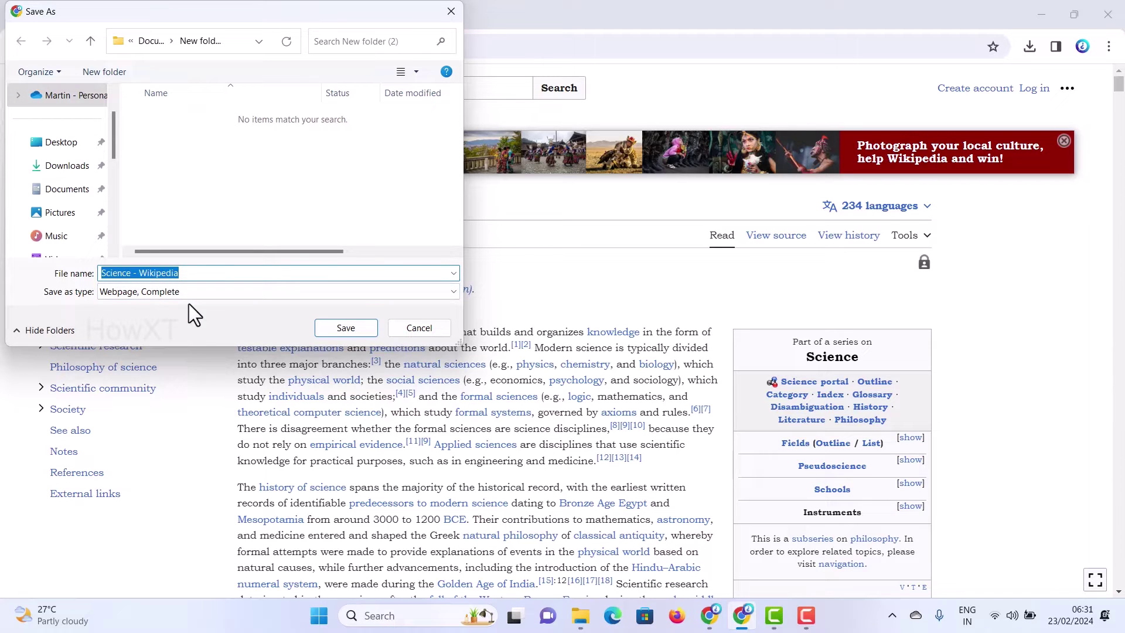
left_click(344, 328)
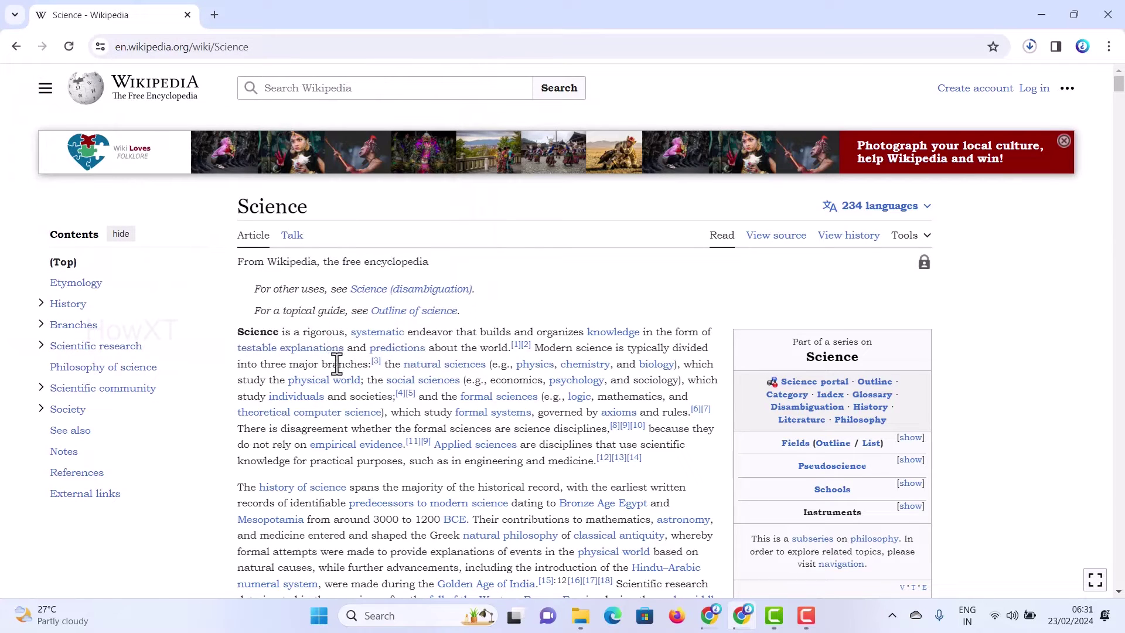
- In File Explorer, move up to Documents and open New folder (2)
left_click(580, 615)
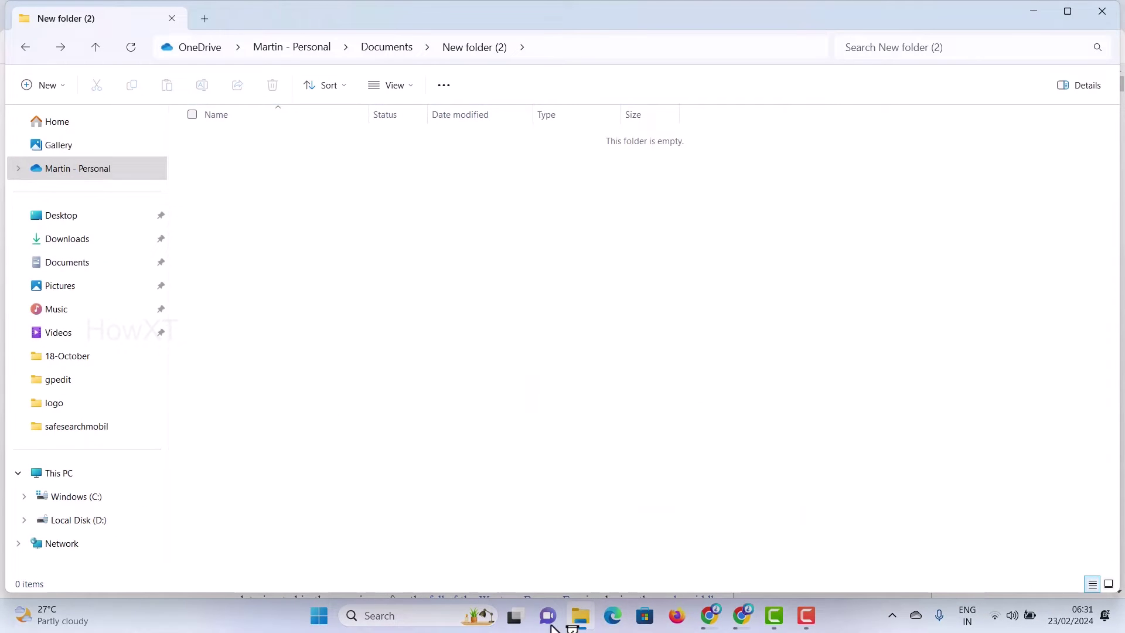
left_click(408, 48)
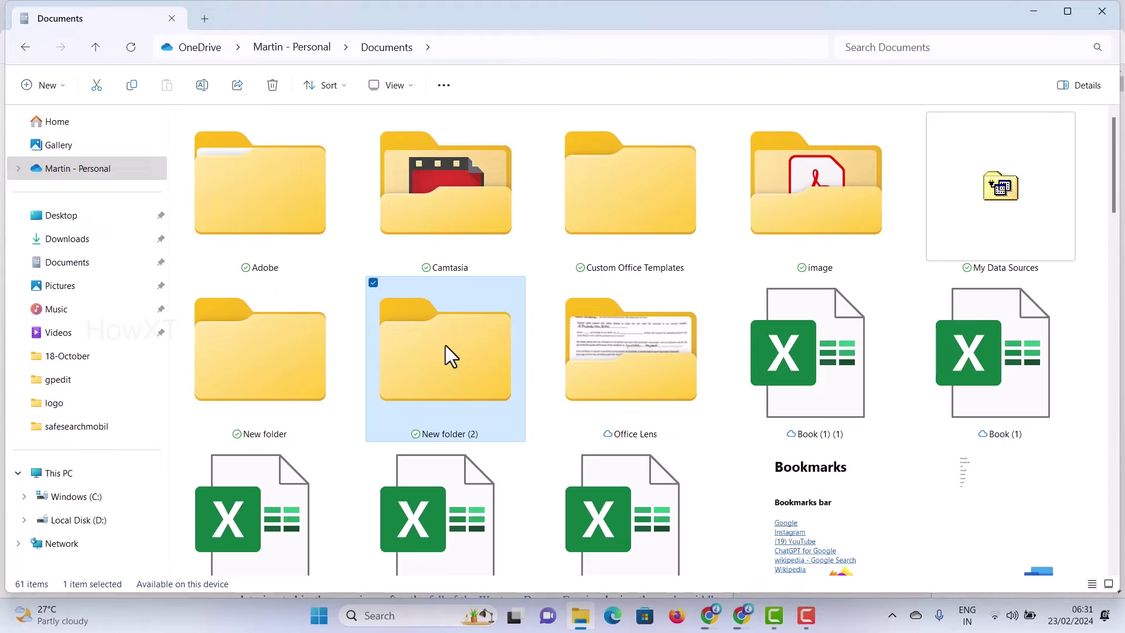
double_click(446, 345)
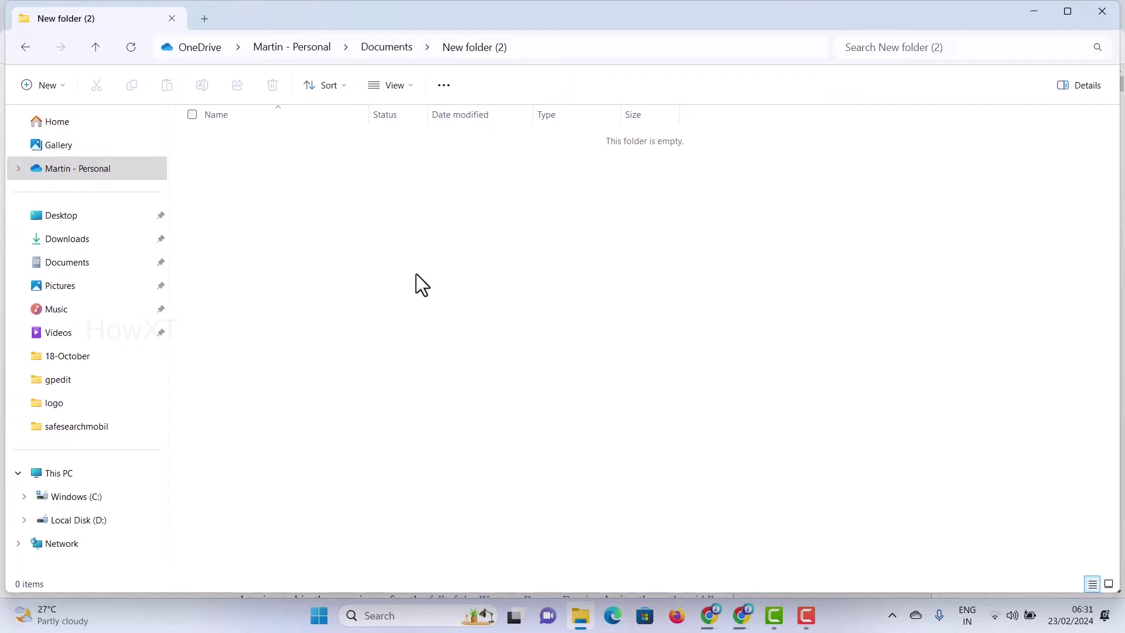
- Refresh New folder (2) to show the 893 KB Science - Wikipedia page and its _files folder
left_click(740, 616)
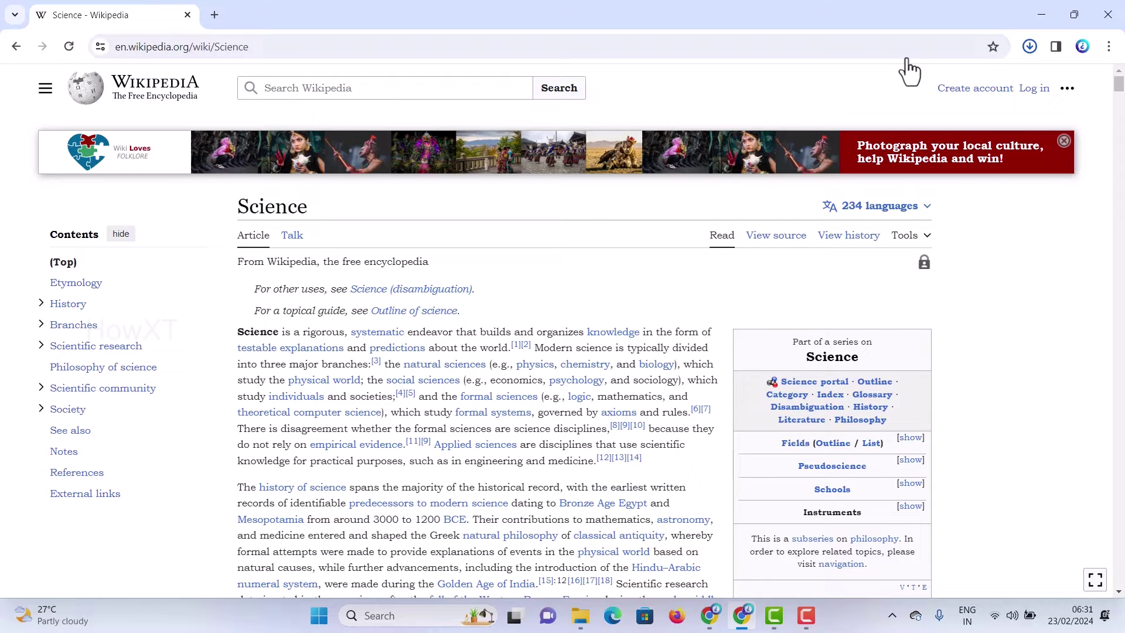
left_click(580, 615)
left_click(528, 43)
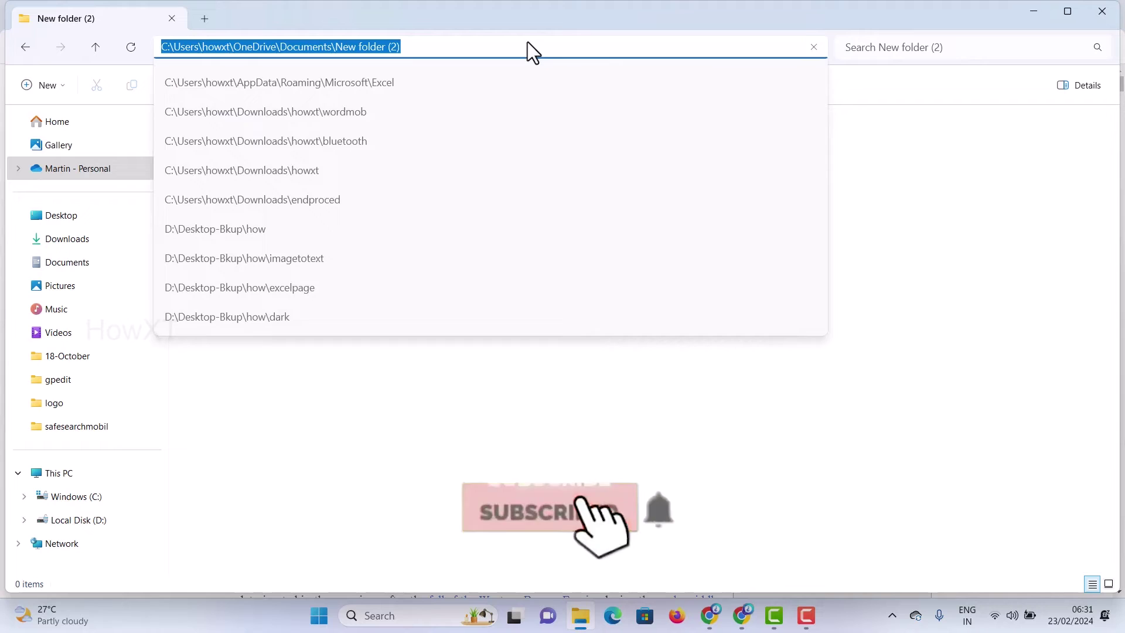
key("Escape")
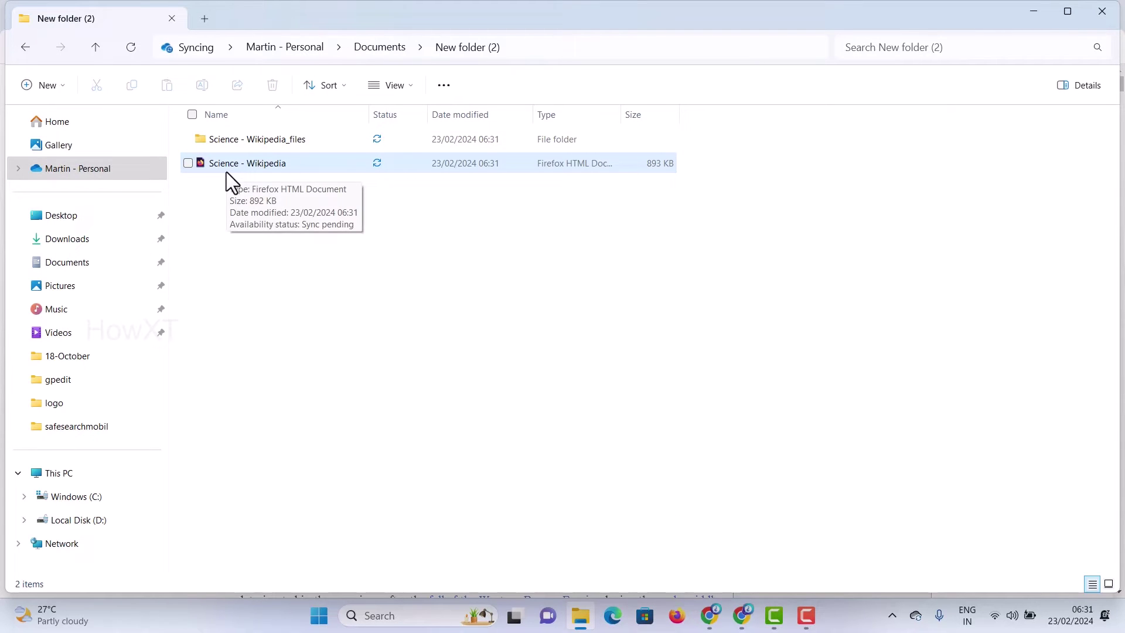
left_click(256, 142)
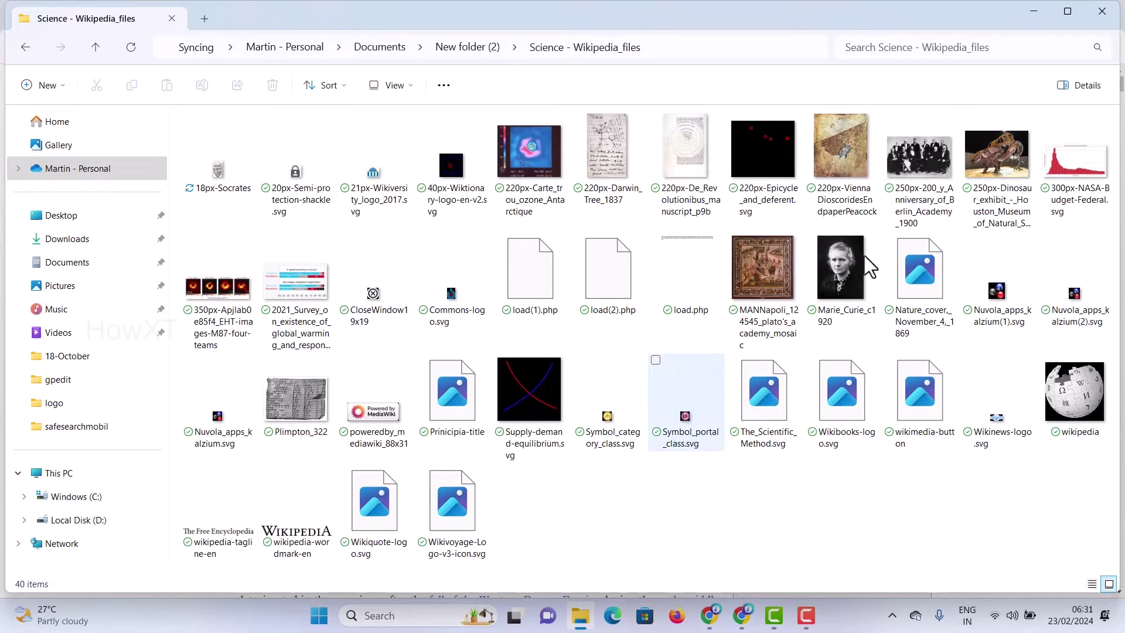
right_click(652, 496)
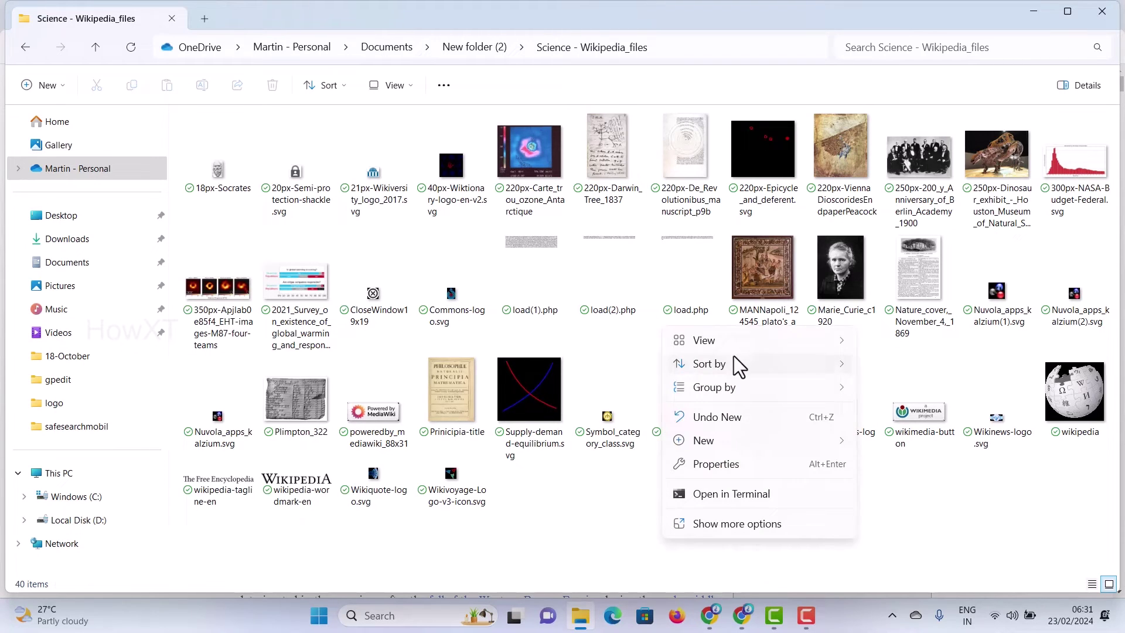
mouse_move(730, 342)
left_click(896, 342)
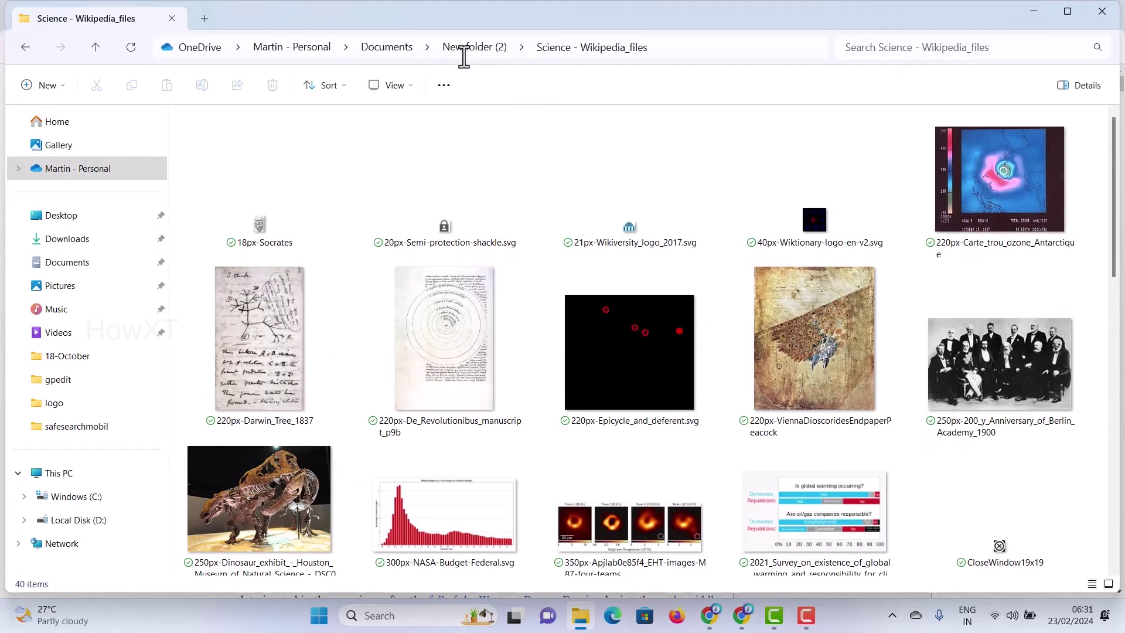
left_click(463, 51)
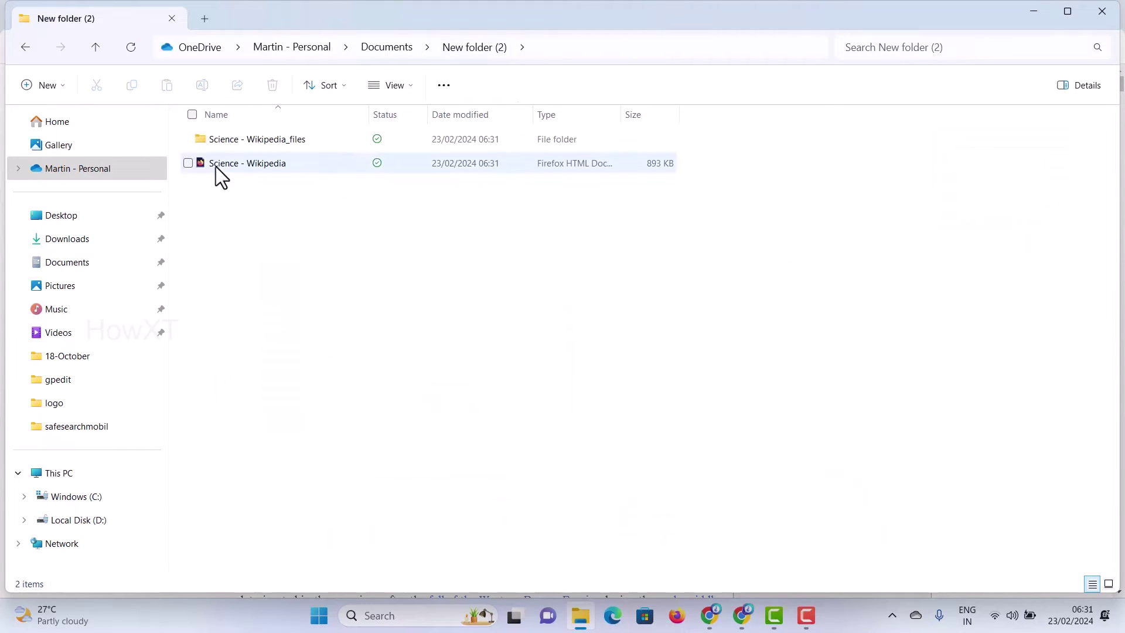
- Set Firefox to always open Science - Wikipedia.html through Open with > Choose another app
left_click(259, 163)
right_click(259, 163)
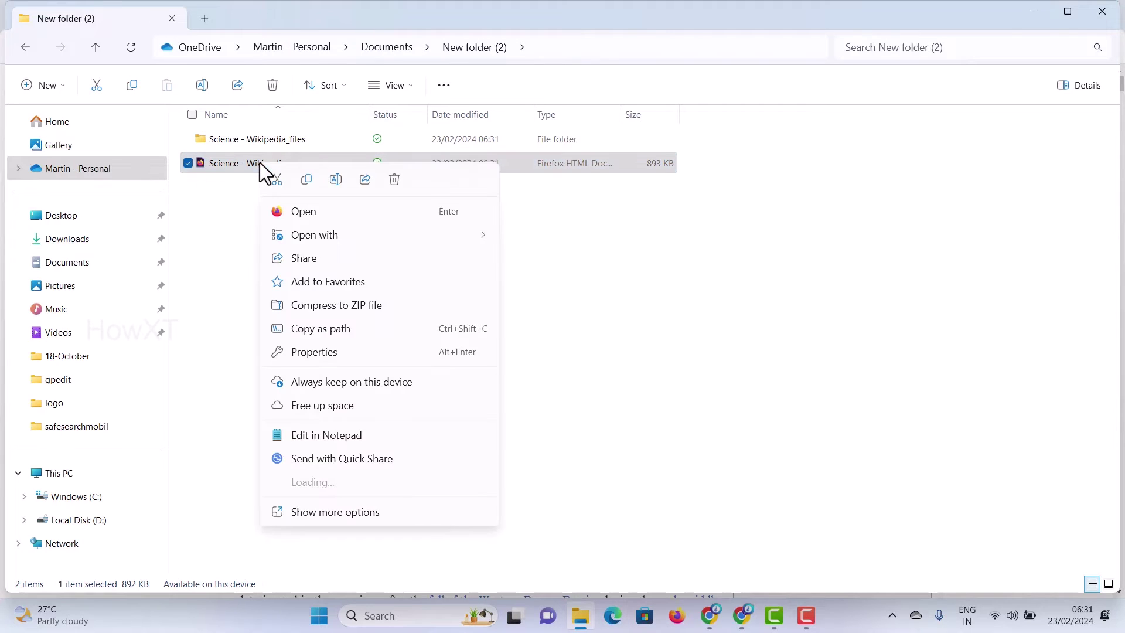
mouse_move(334, 231)
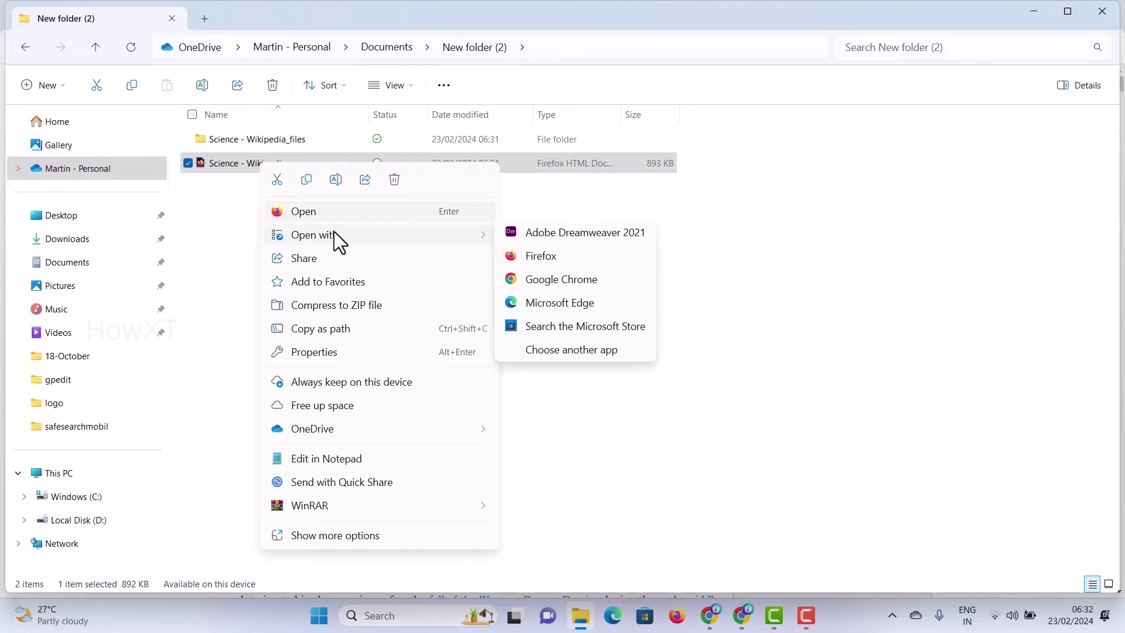
left_click(570, 281)
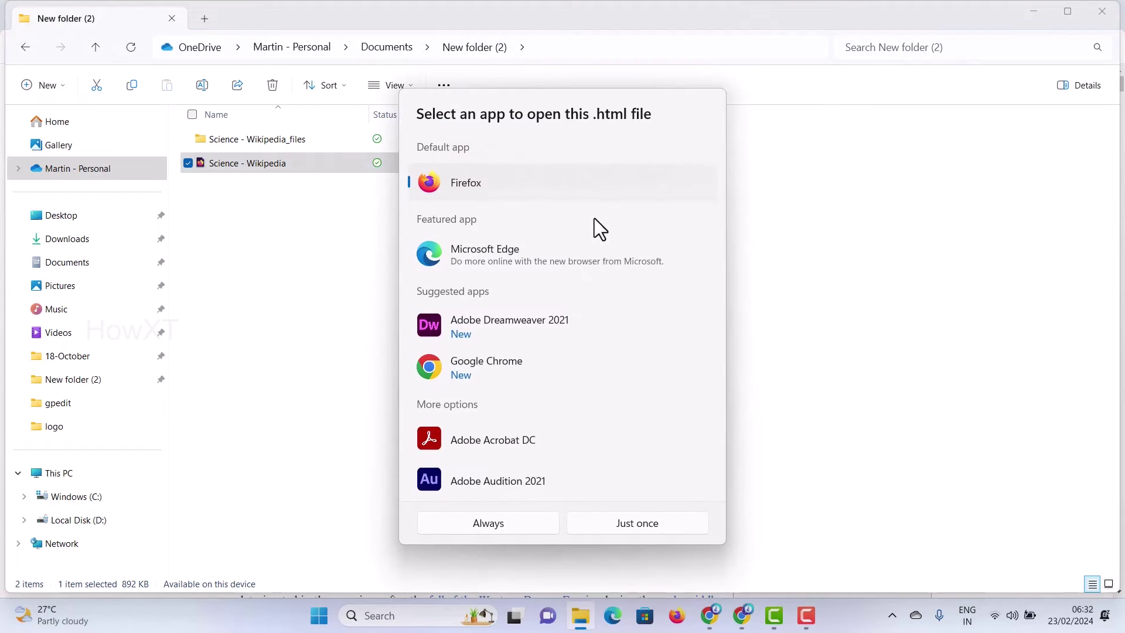
left_click(502, 522)
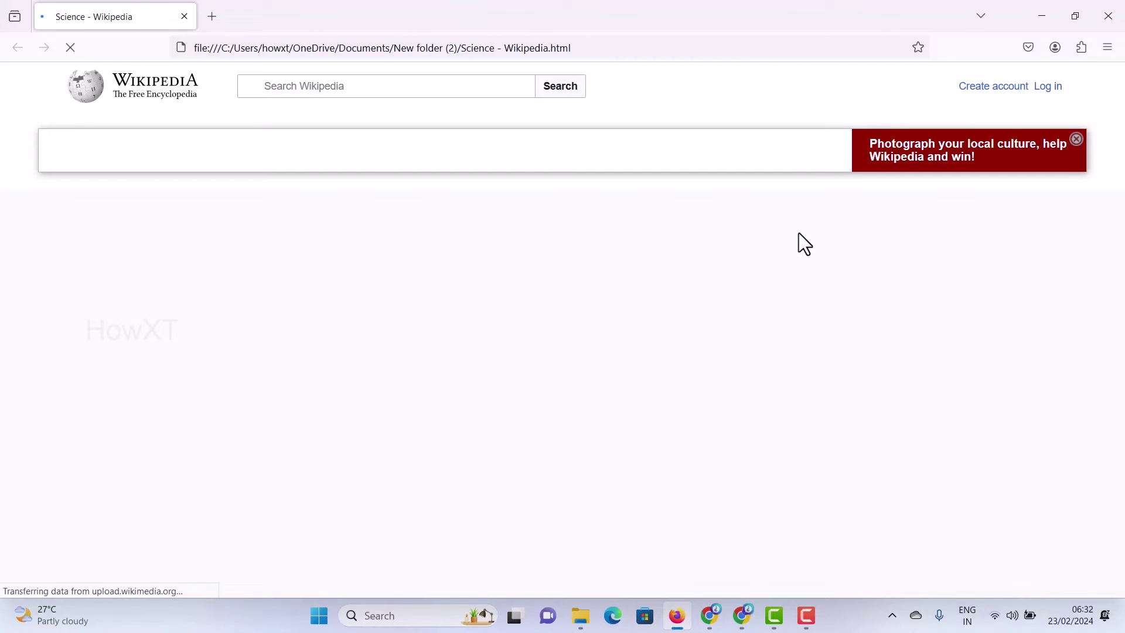
- Scroll through the offline Science page in Firefox, then return to Chrome
scroll(491, 344, "down", 1)
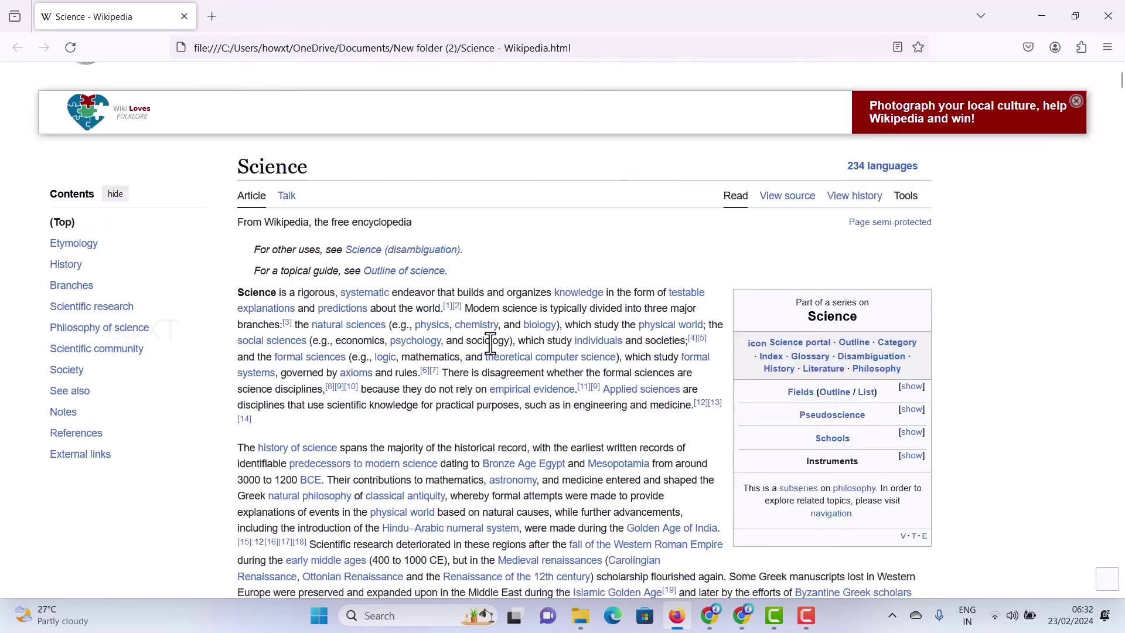
scroll(490, 344, "down", 15)
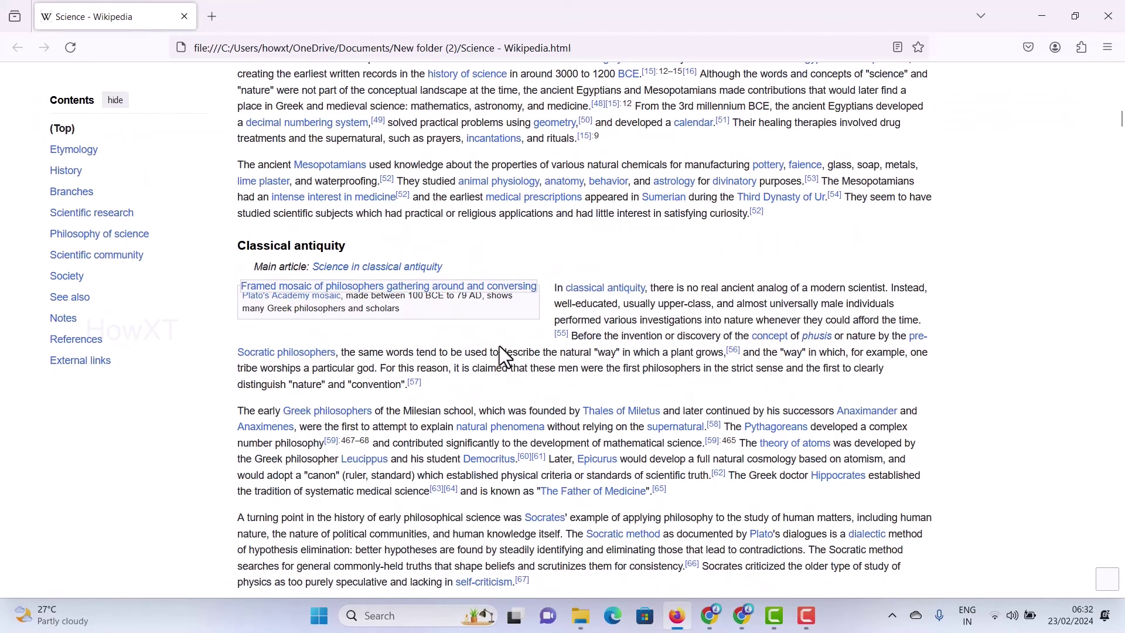
left_click(741, 615)
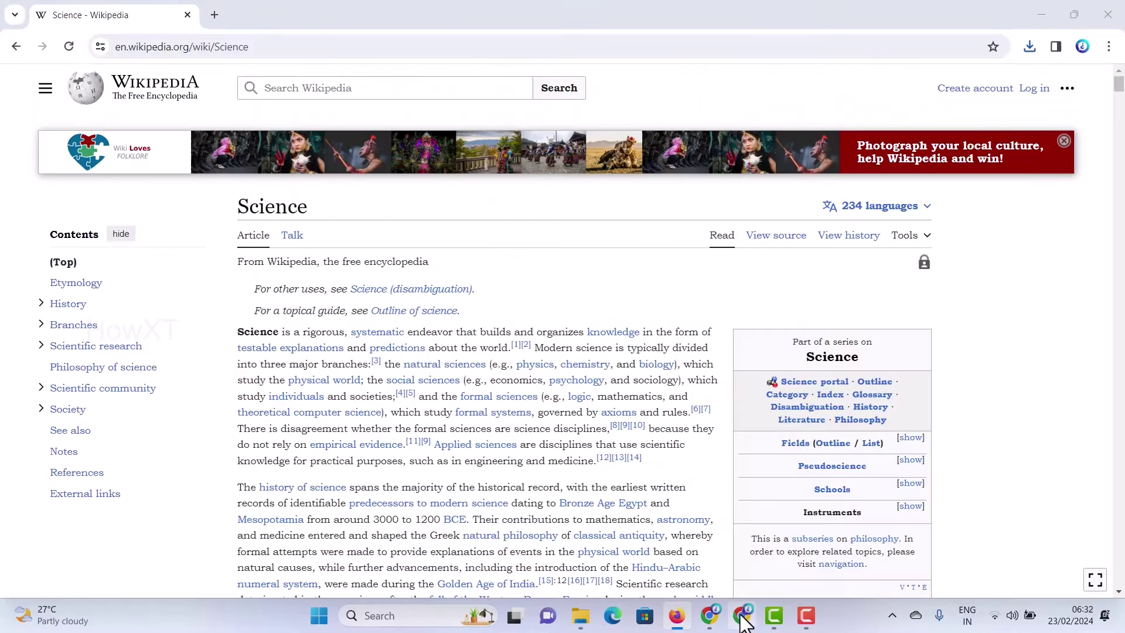
- Go back to the search results and open the Science, technology, engineering, and mathematics article
left_click(14, 47)
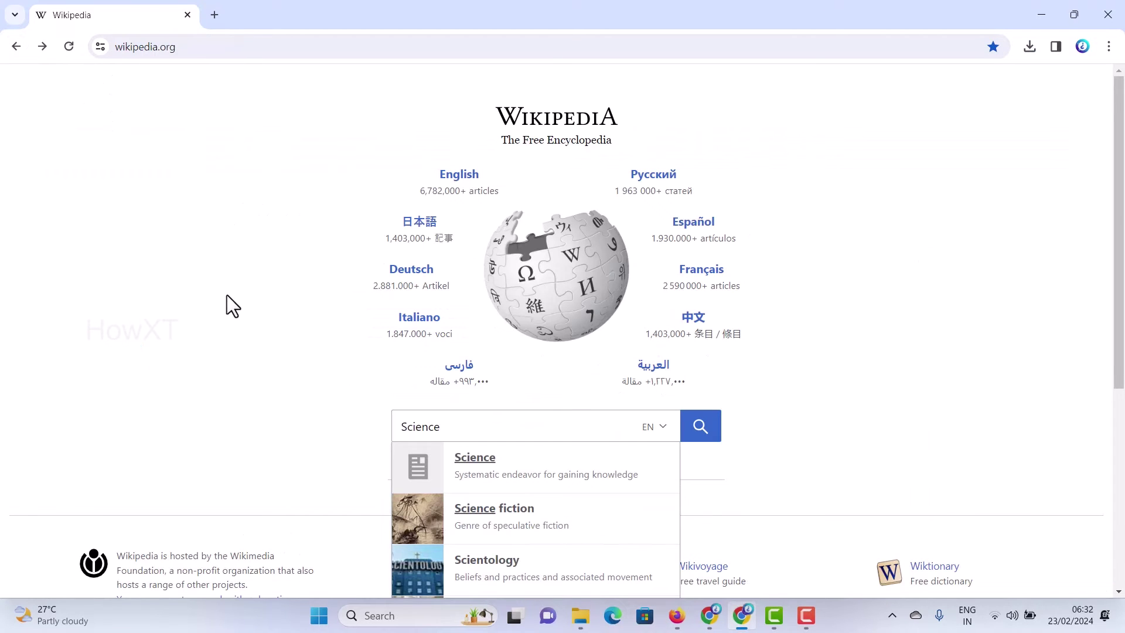
scroll(226, 295, "down", 3)
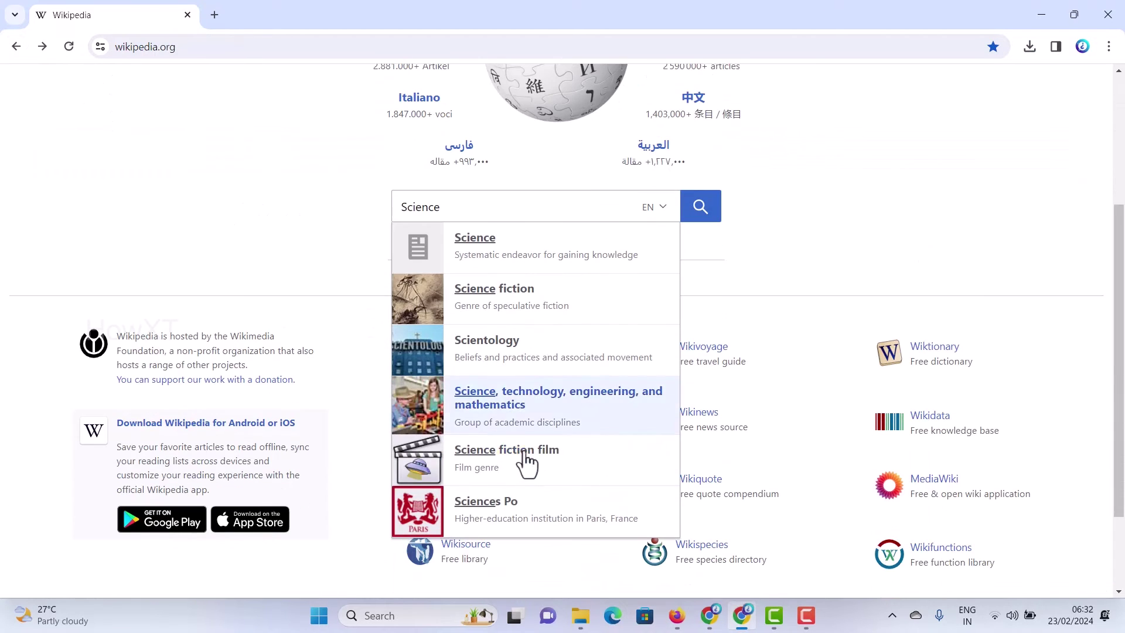
left_click(530, 403)
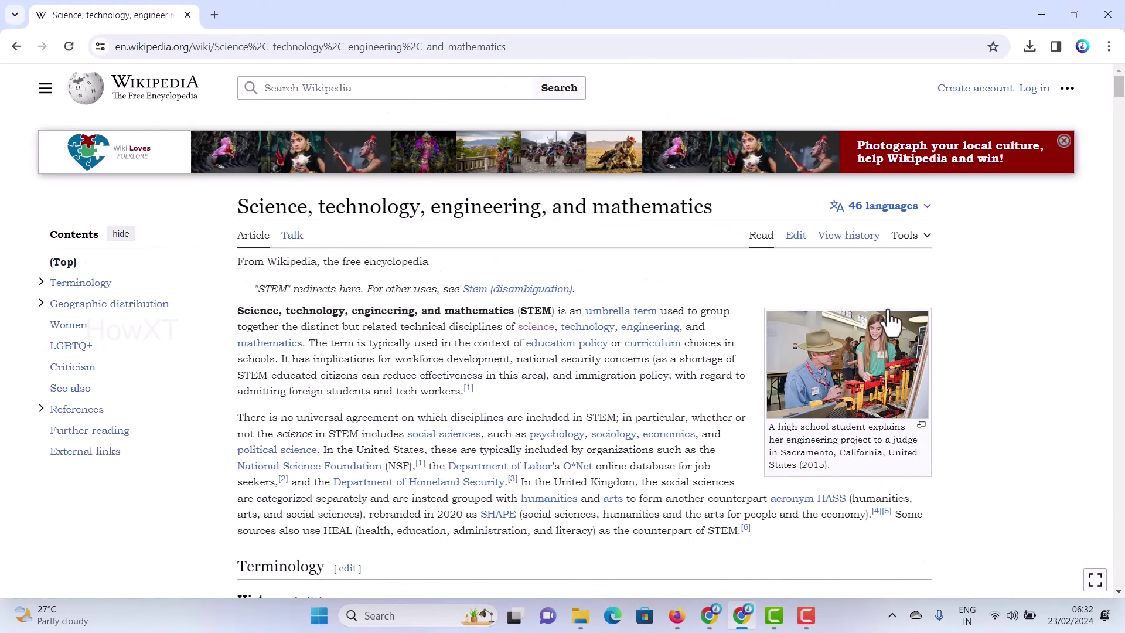
- Save the STEM article as Webpage, Complete into New folder (2)
right_click(994, 263)
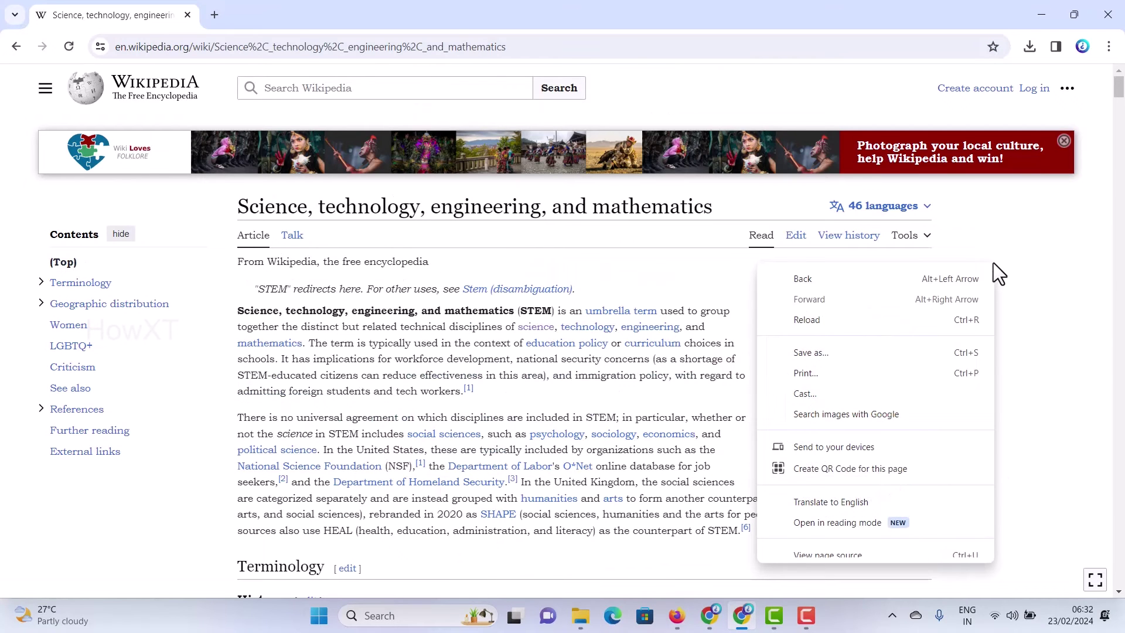
left_click(874, 350)
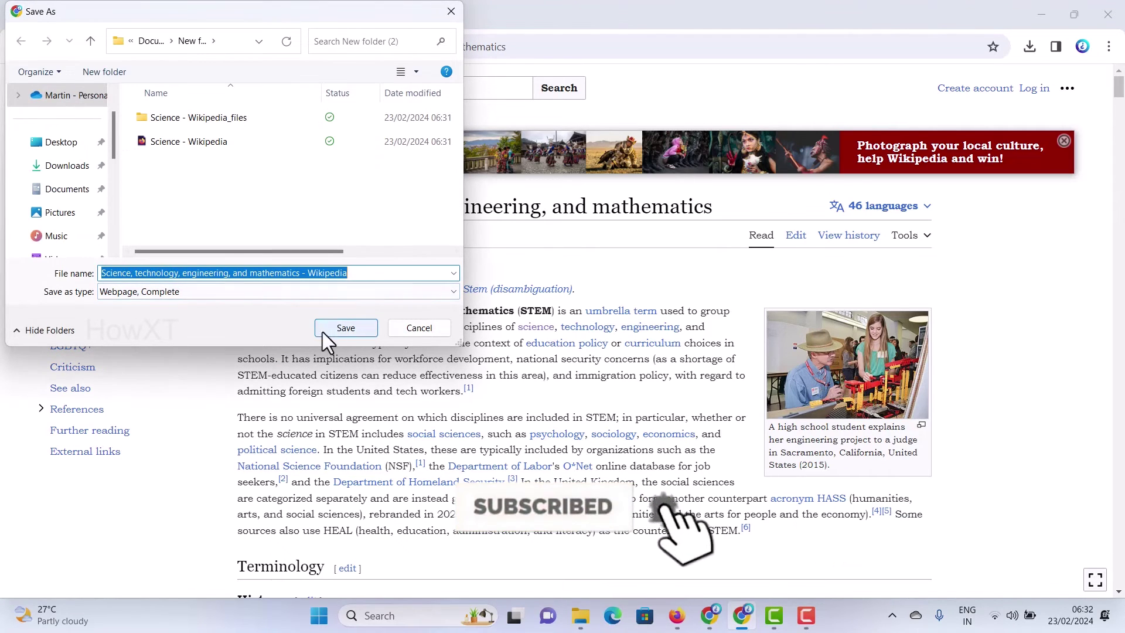
left_click(349, 323)
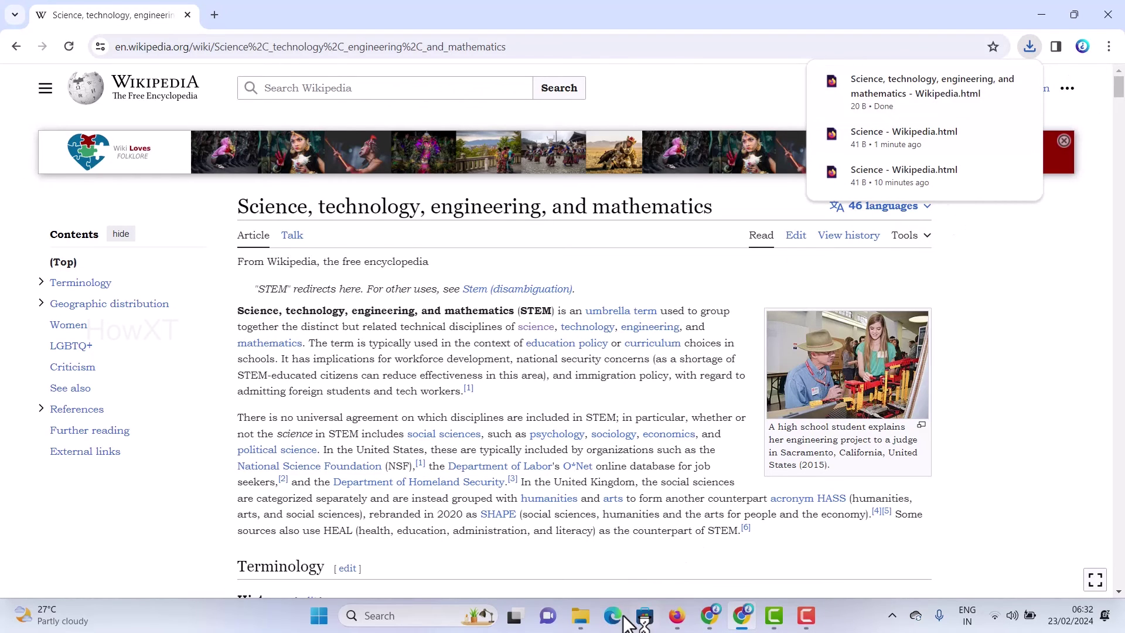
- Widen the Name column and open the STEM article's _files folder, showing 19 items
left_click(386, 338)
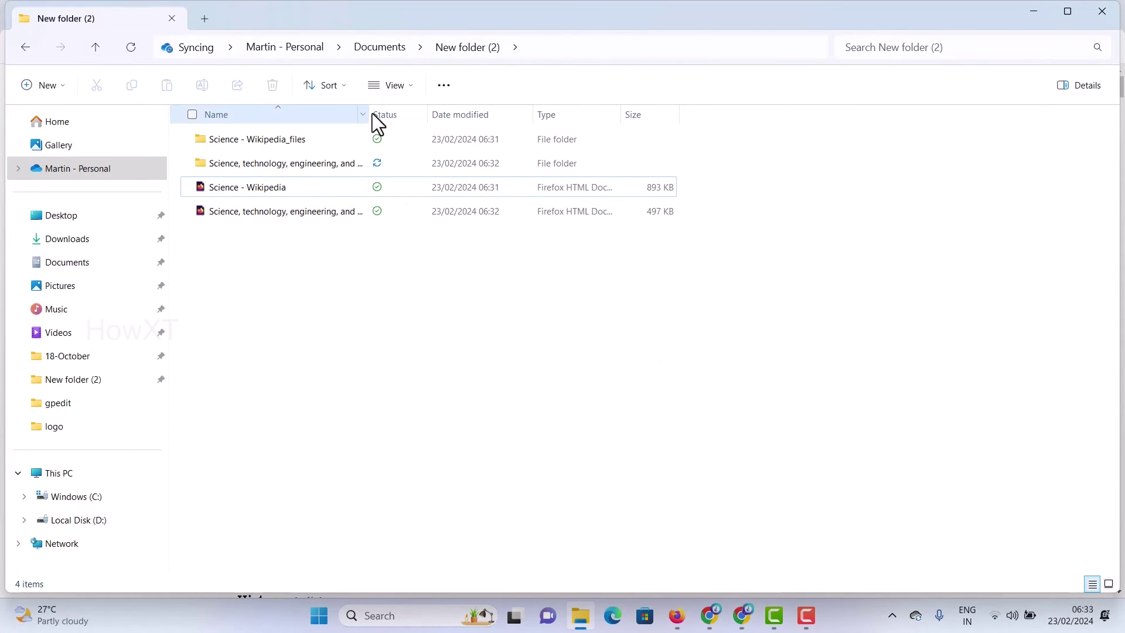
left_click_drag(372, 113, 526, 116)
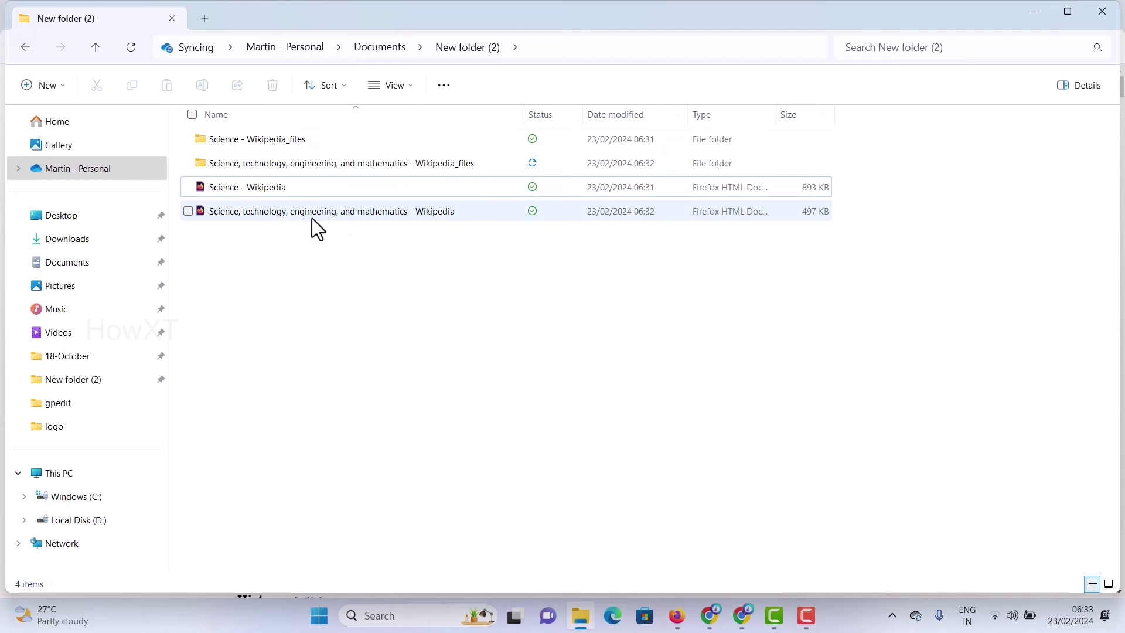
left_click(335, 163)
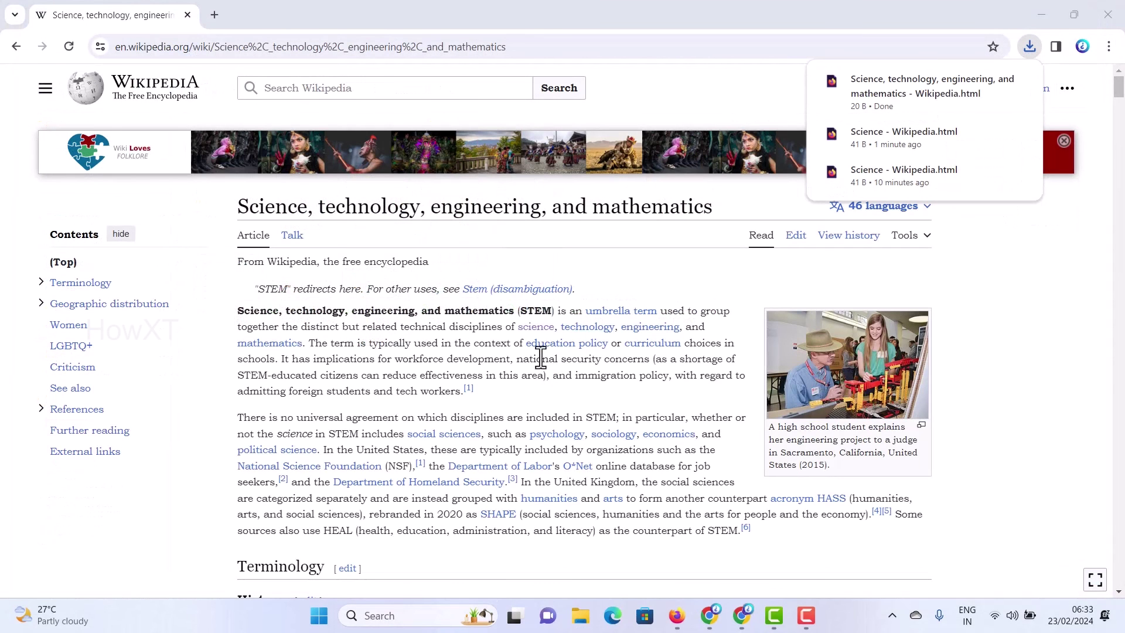
- Dismiss Chrome's Downloads panel to reveal the STEM article
left_click(1035, 316)
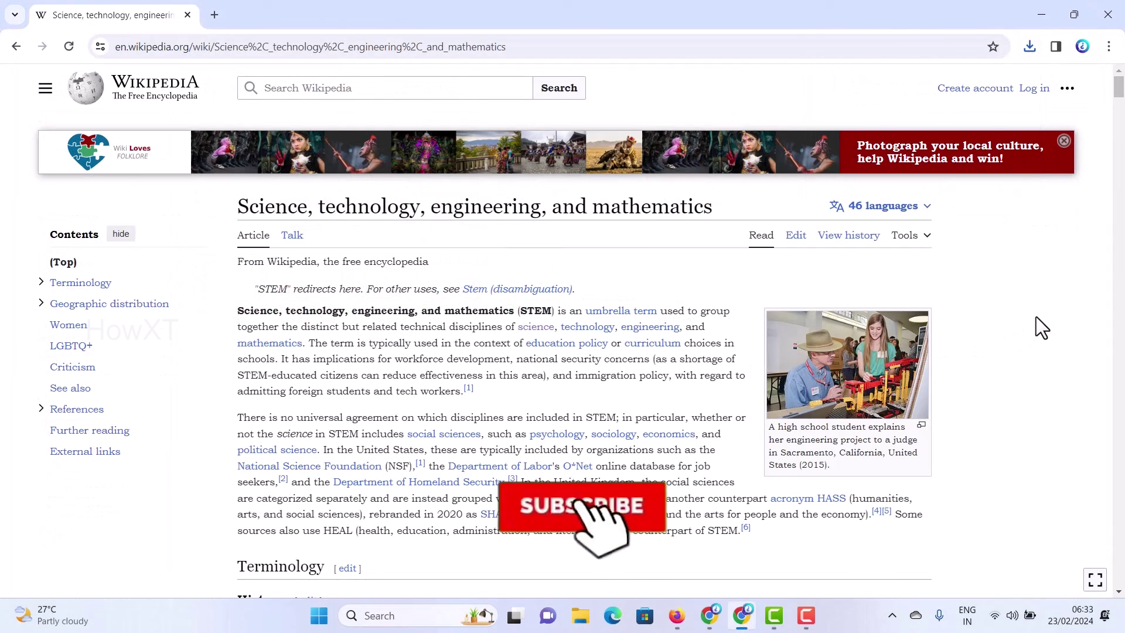